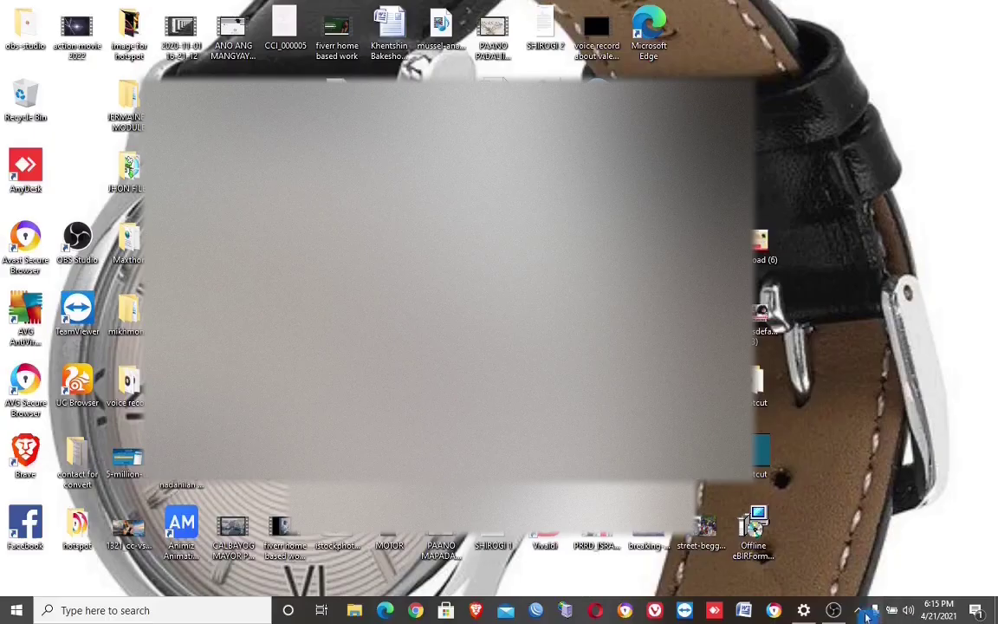
Step: Join DOLORITO_WIFI from the tray network list with its security key; it fails to connect
click(858, 611)
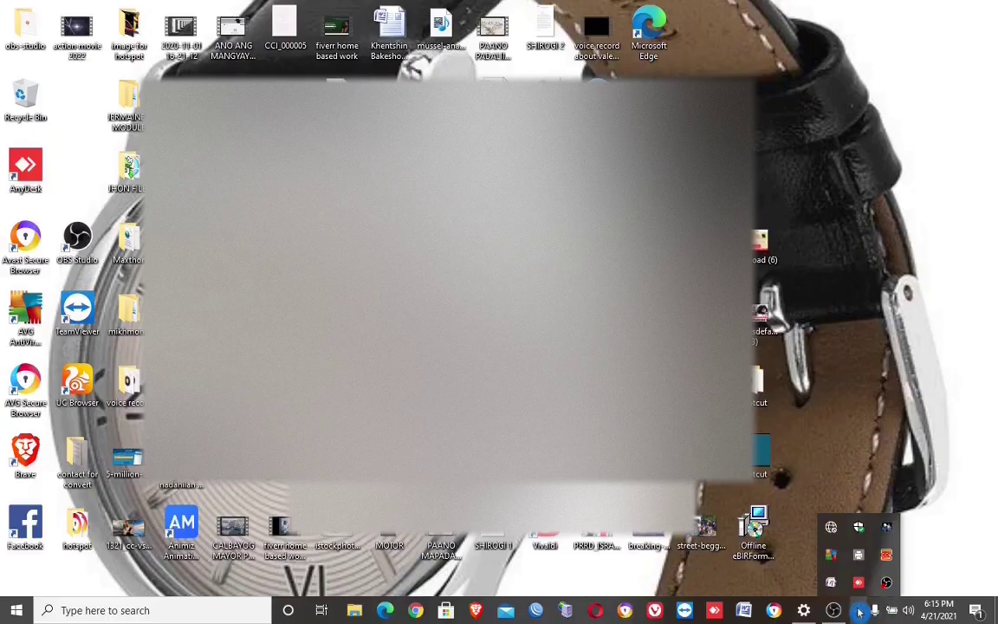
click(833, 530)
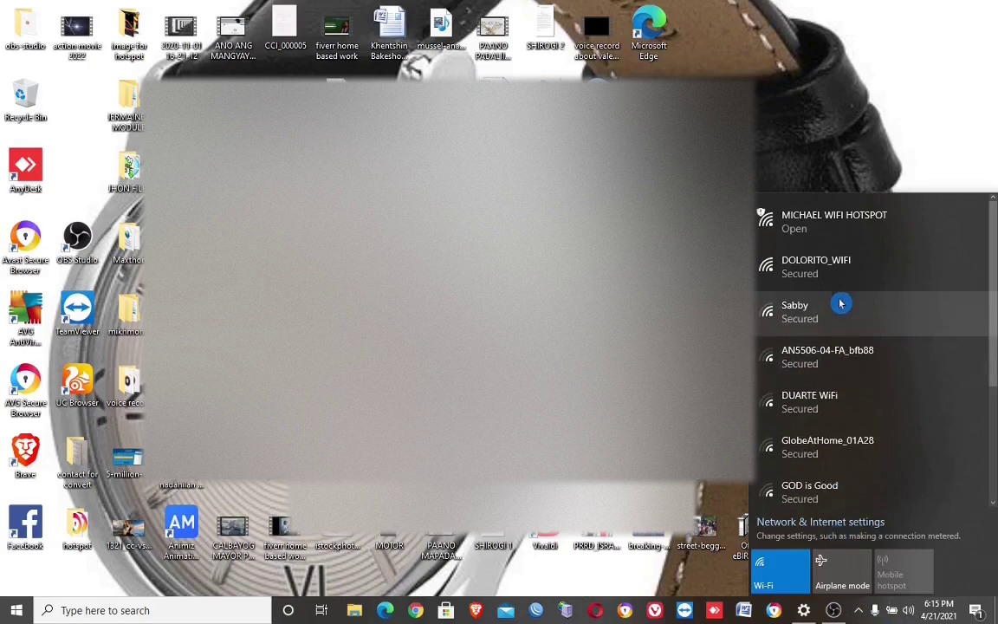
click(836, 273)
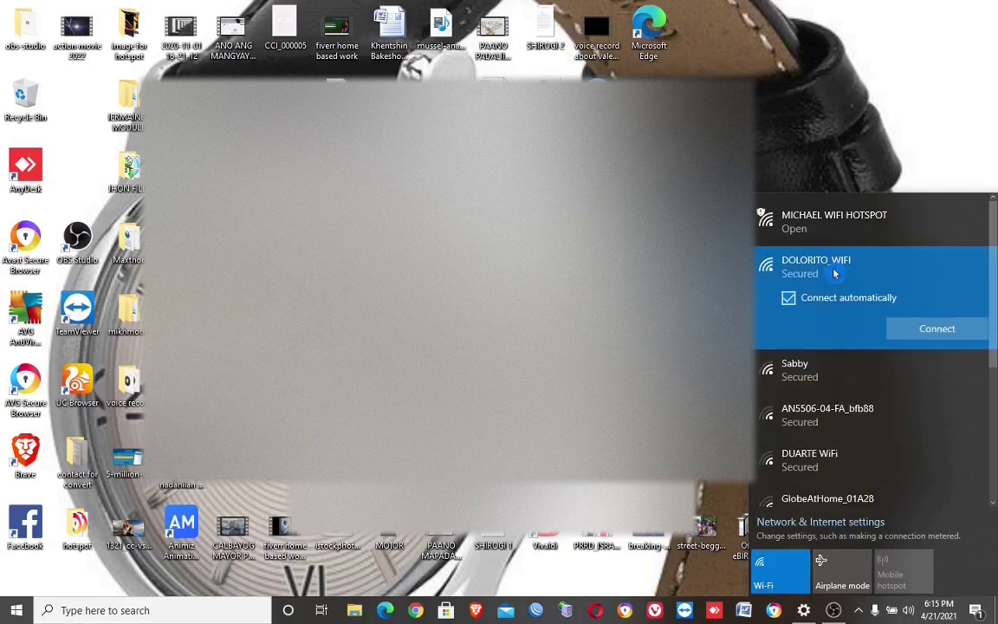
click(935, 327)
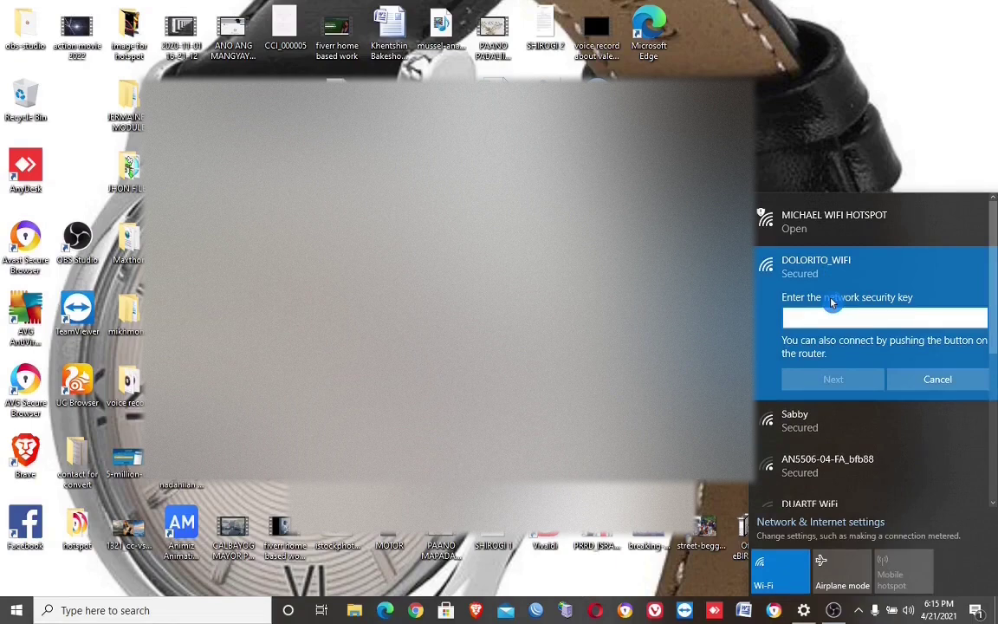
text(1111)
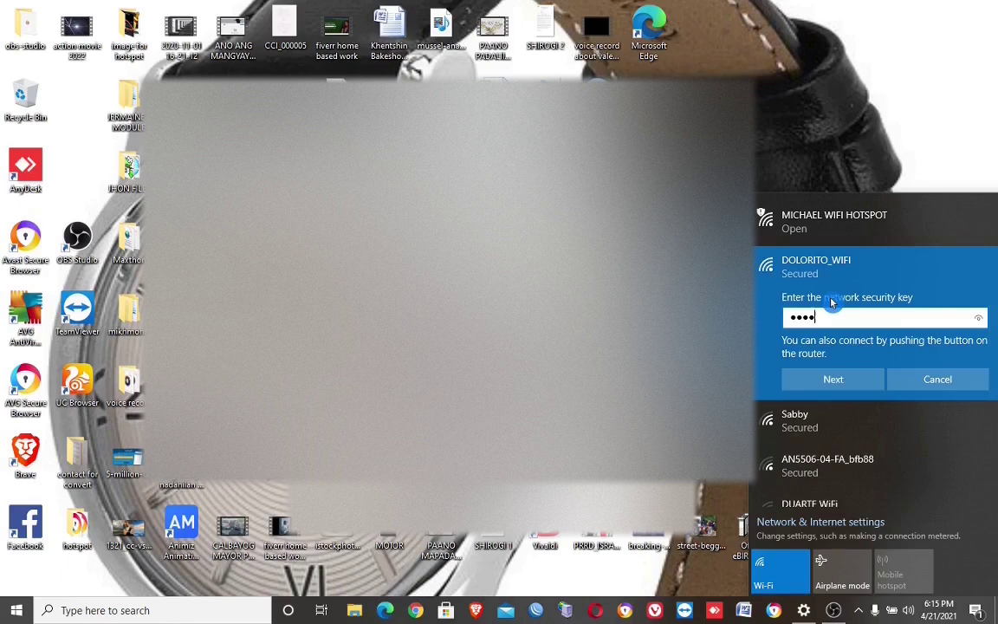
text(111111)
click(845, 382)
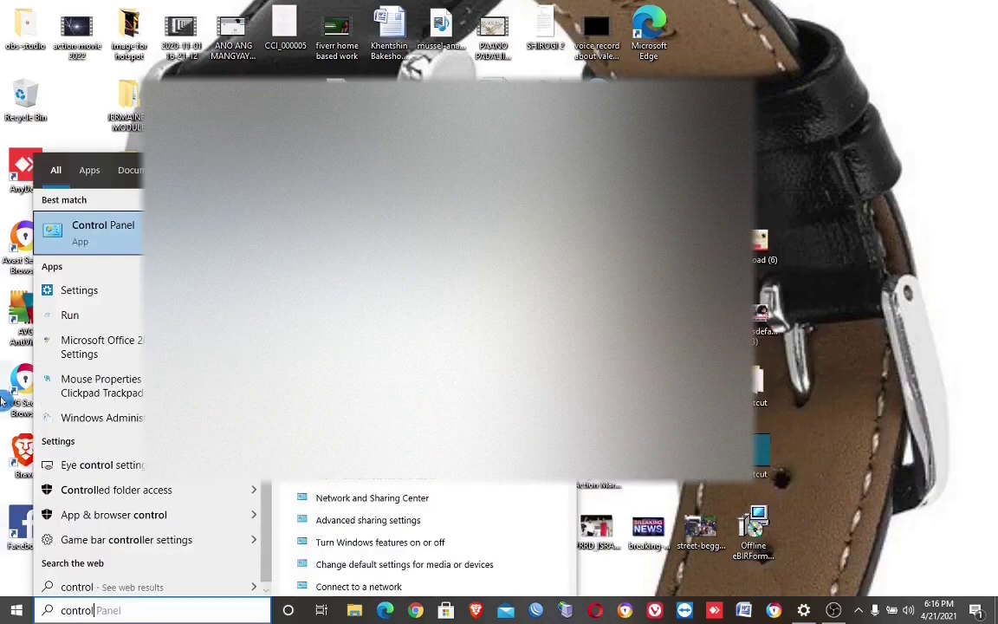
Step: Open Control Panel, view all items as Small icons, and launch Internet Options
click(129, 226)
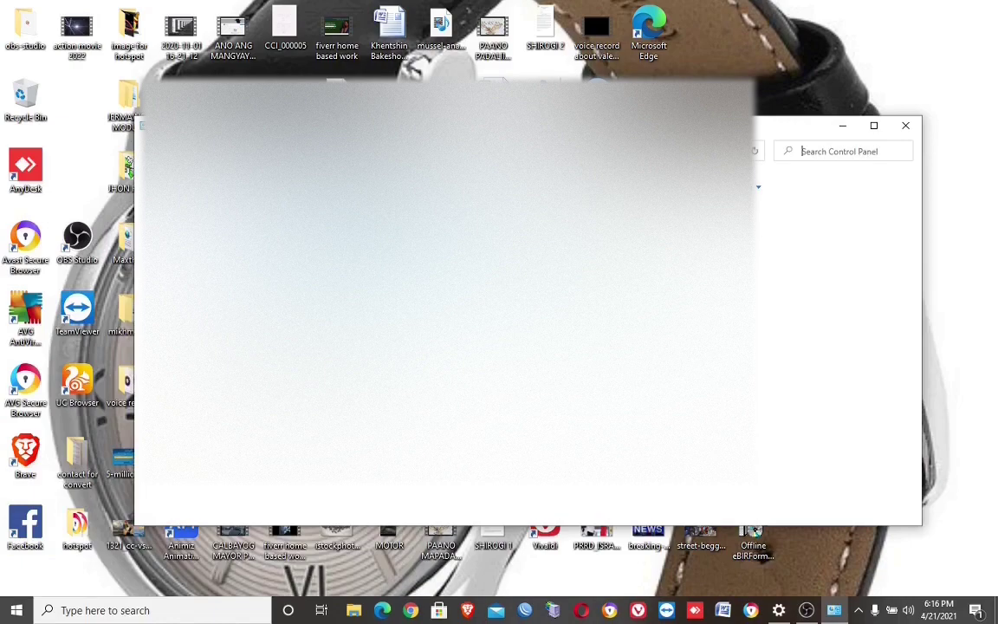
click(753, 196)
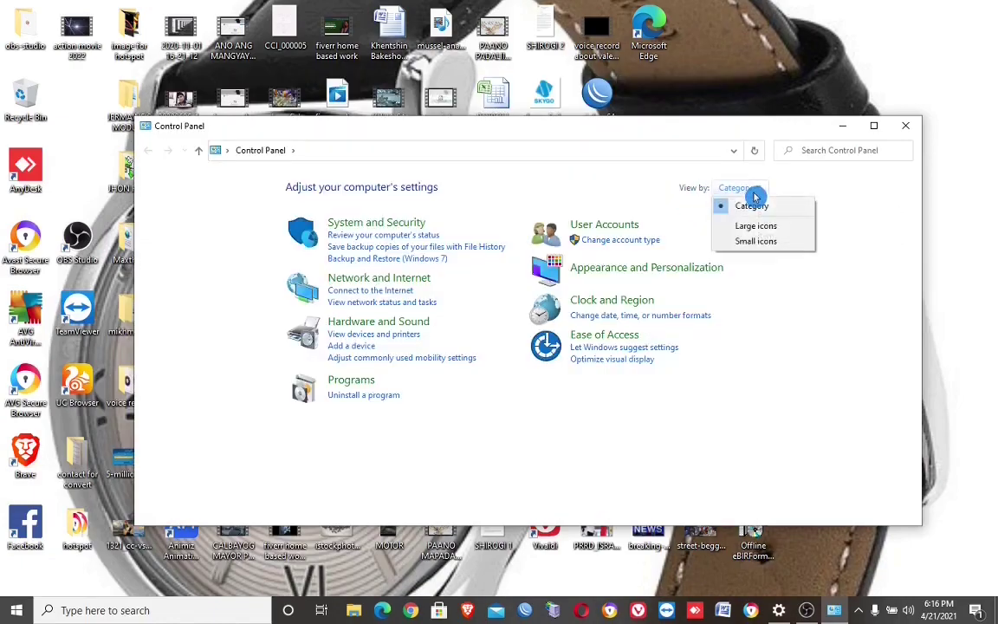
click(741, 242)
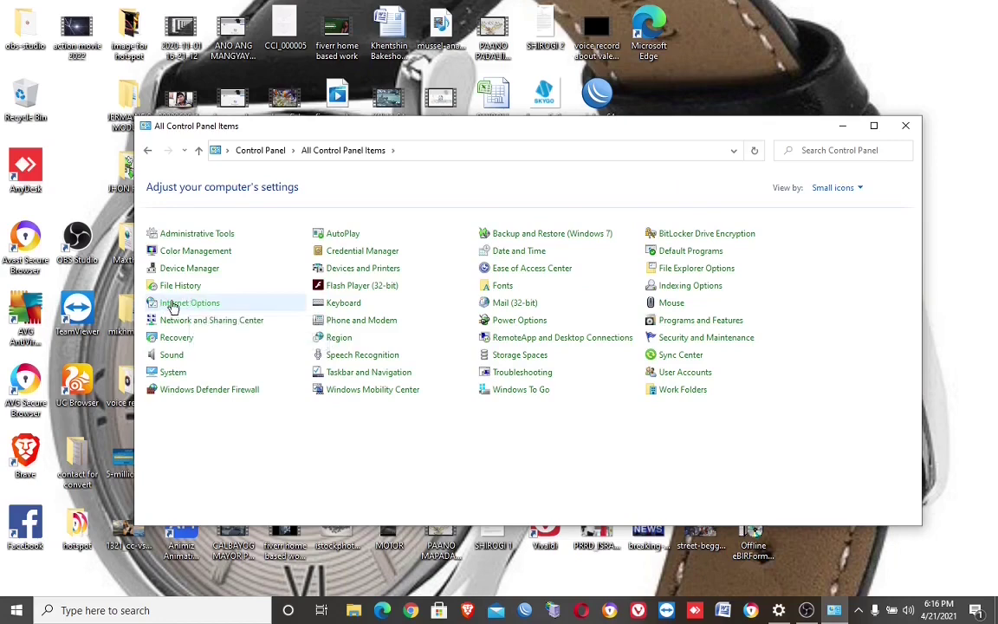
click(172, 305)
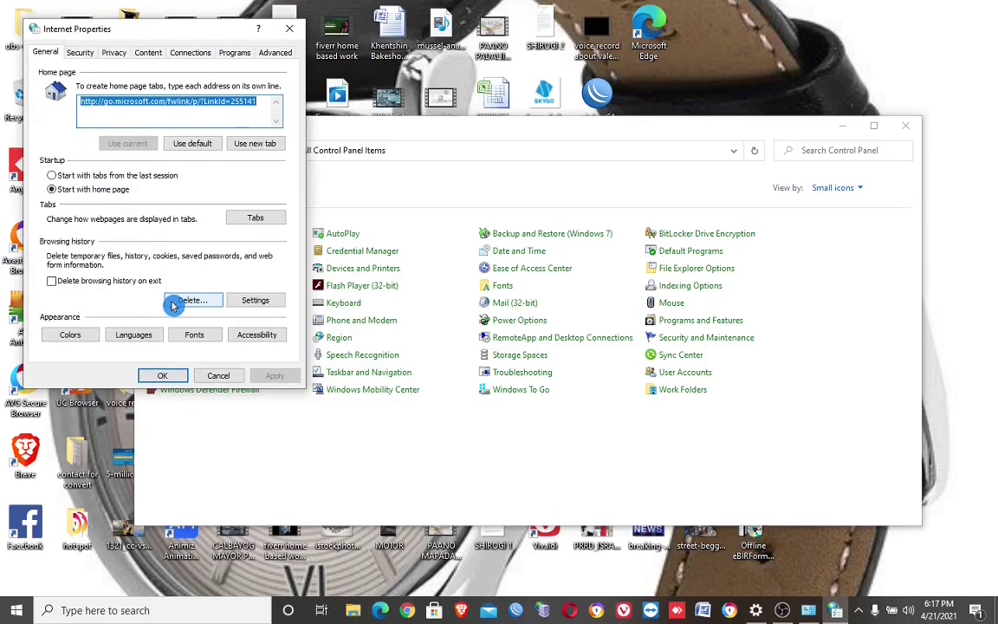
Step: Restore and apply the default advanced internet settings, then reset Internet Explorer to defaults
click(273, 56)
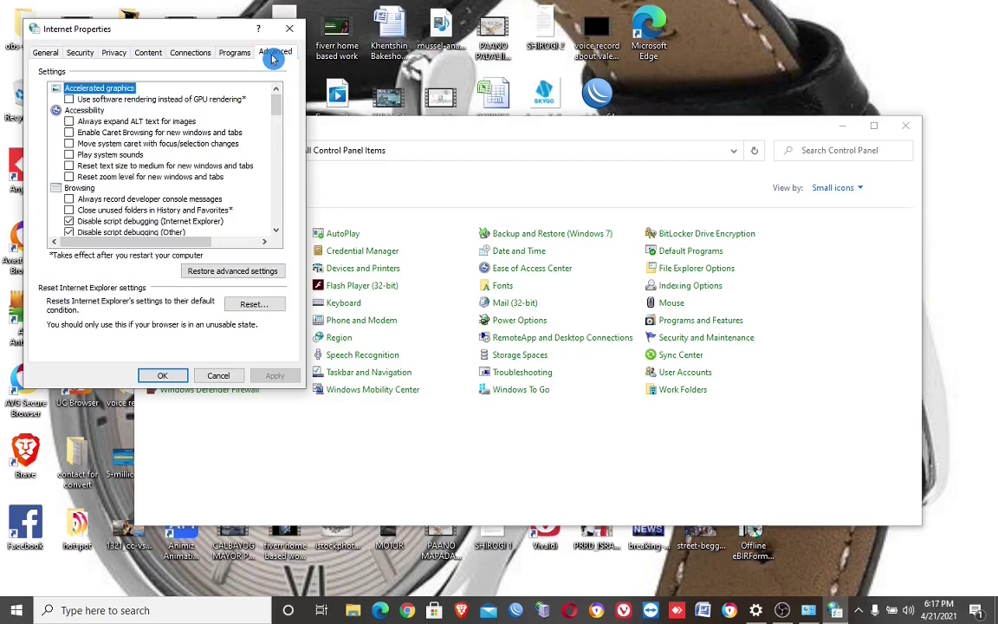
click(238, 273)
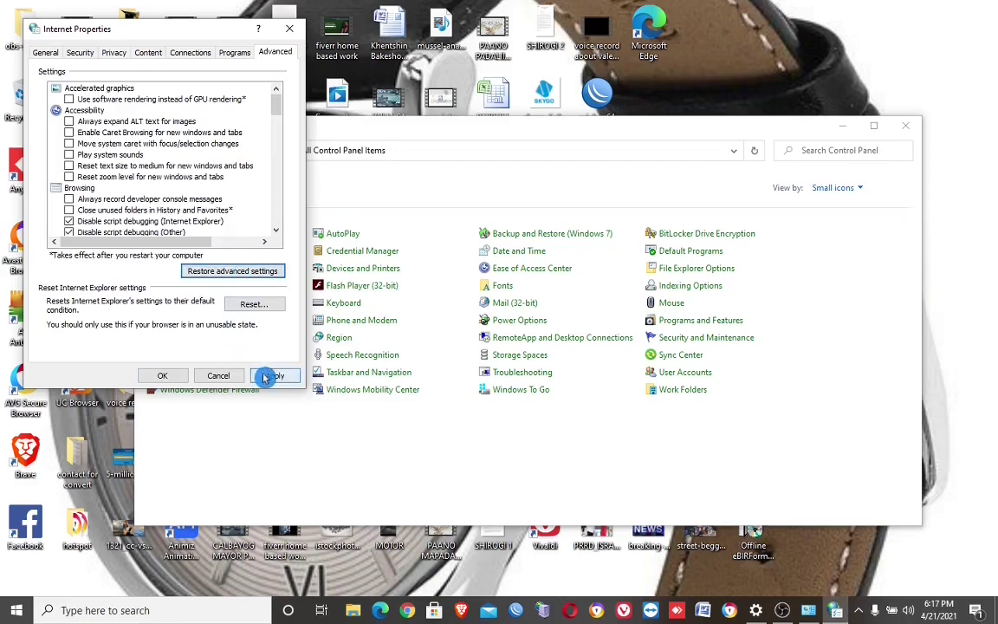
click(266, 376)
click(253, 305)
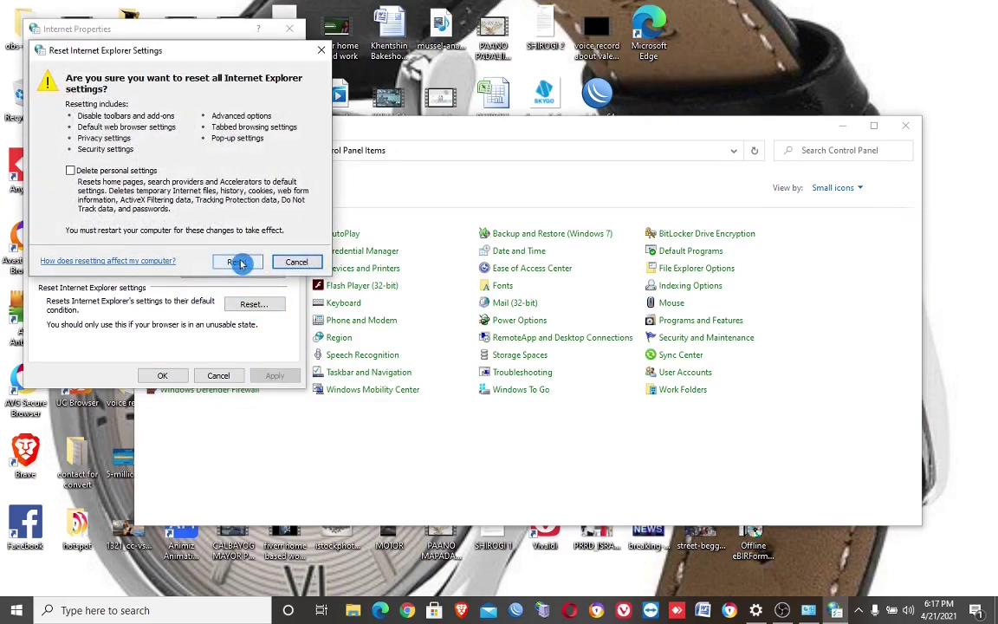
click(241, 262)
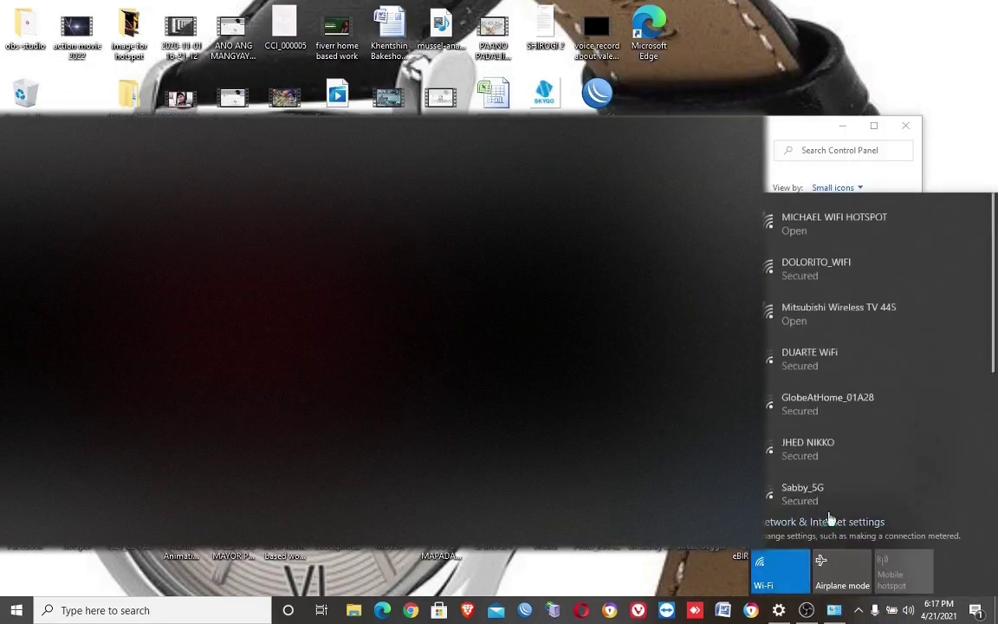
Step: Connect to DOLORITO_WIFI again with the pasted security key; it still can't connect
click(823, 264)
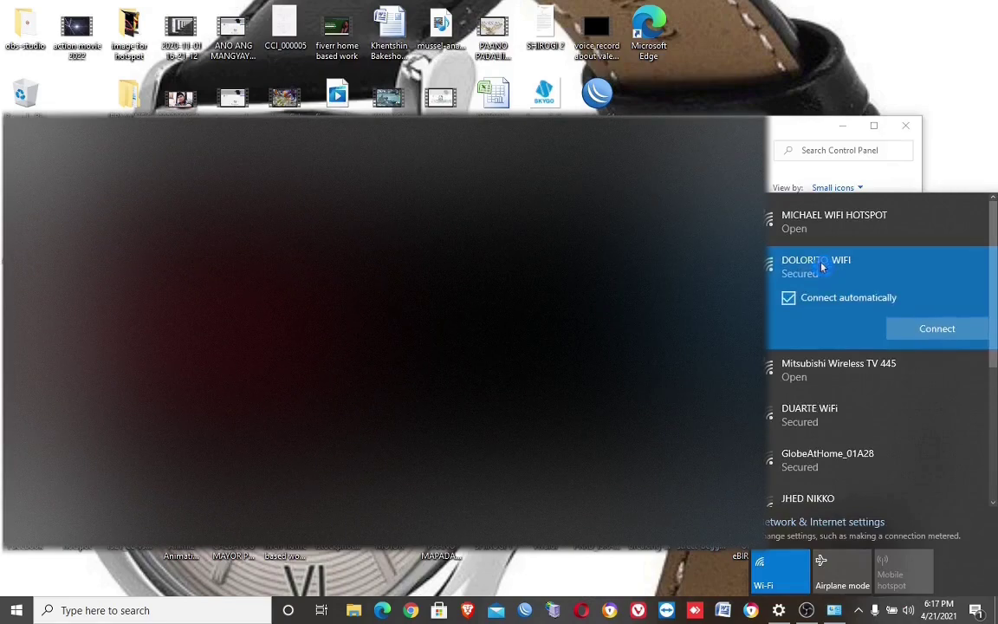
click(916, 326)
key(ctrl+v)
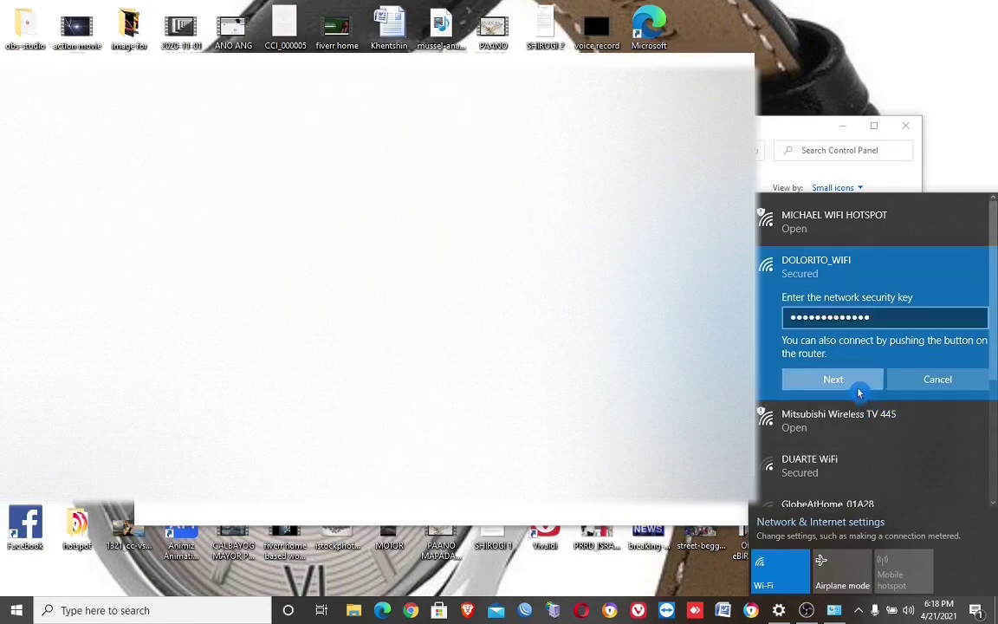
click(858, 388)
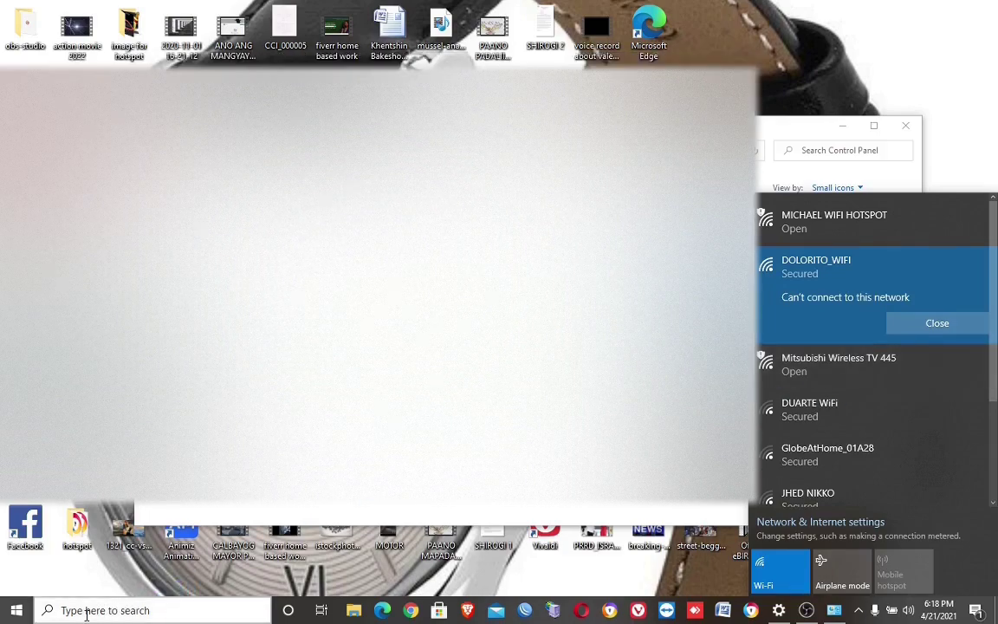
Step: Search 'sett' to launch Settings and open the Network & Internet status page
click(88, 614)
text(eb)
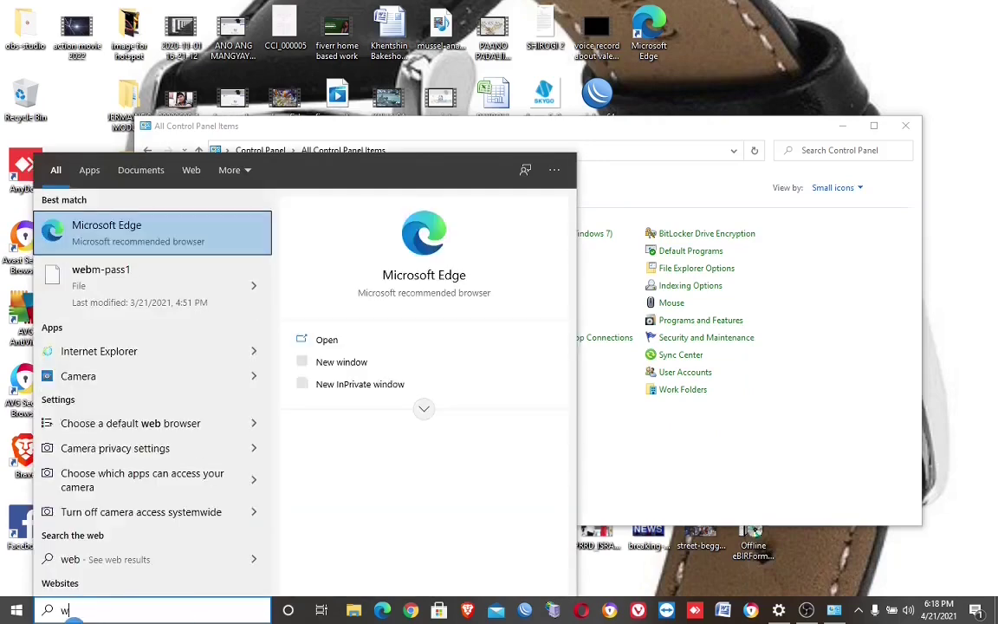
key(BackSpace)
text(sett)
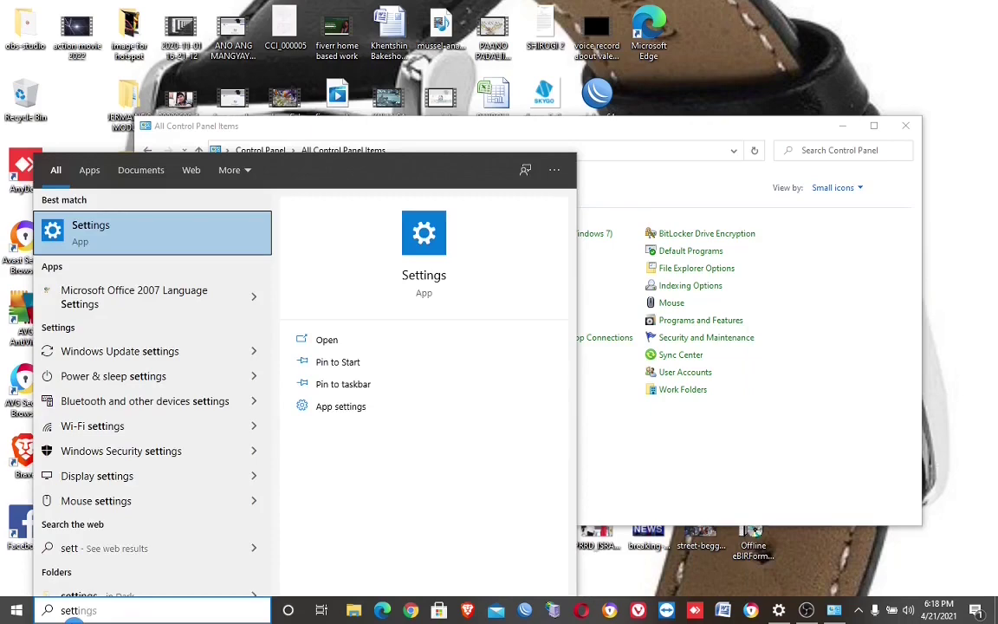
click(86, 229)
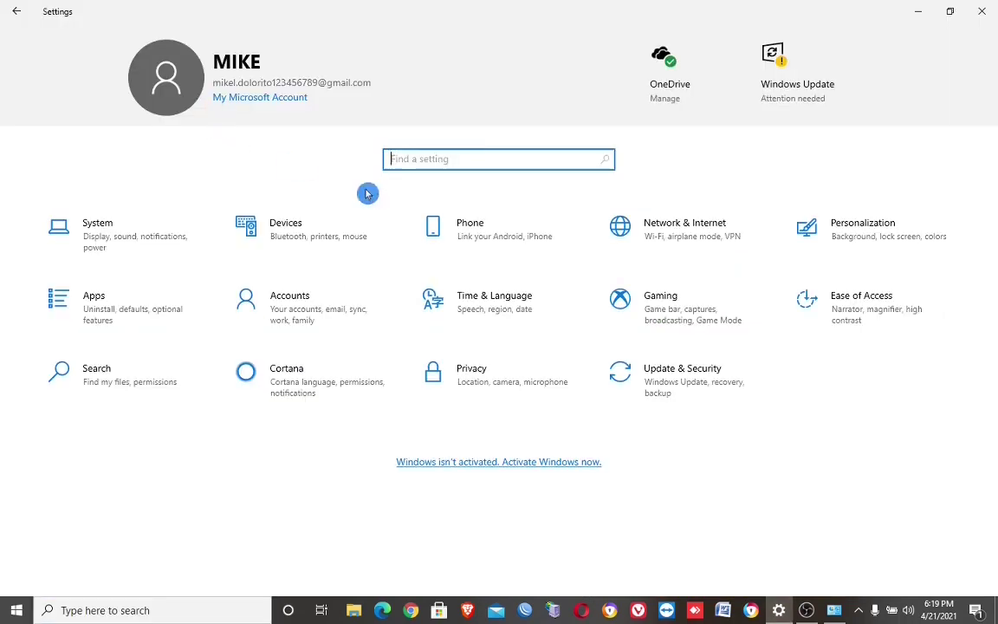
click(685, 232)
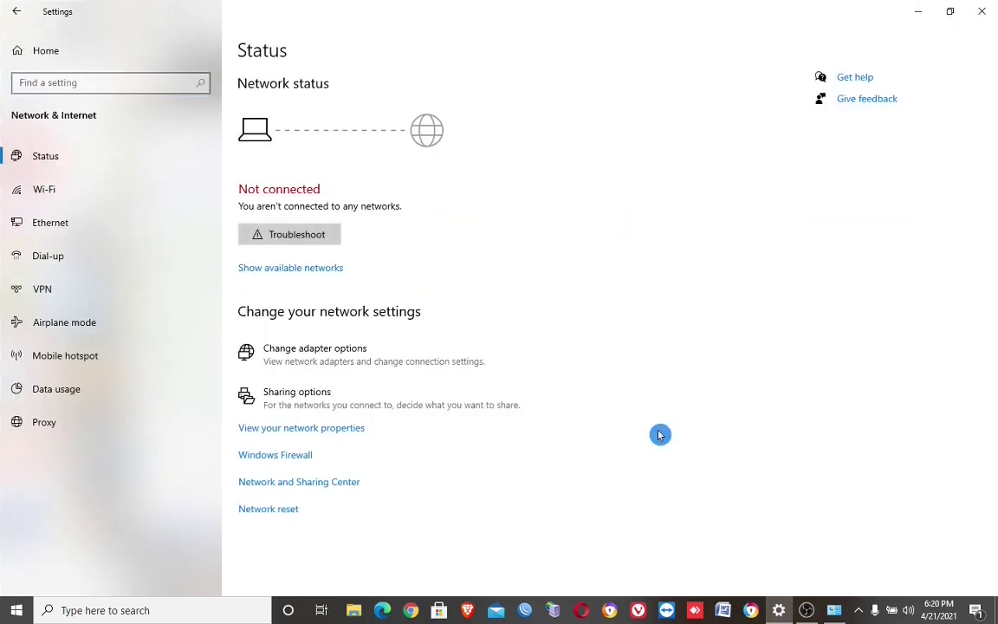
click(45, 325)
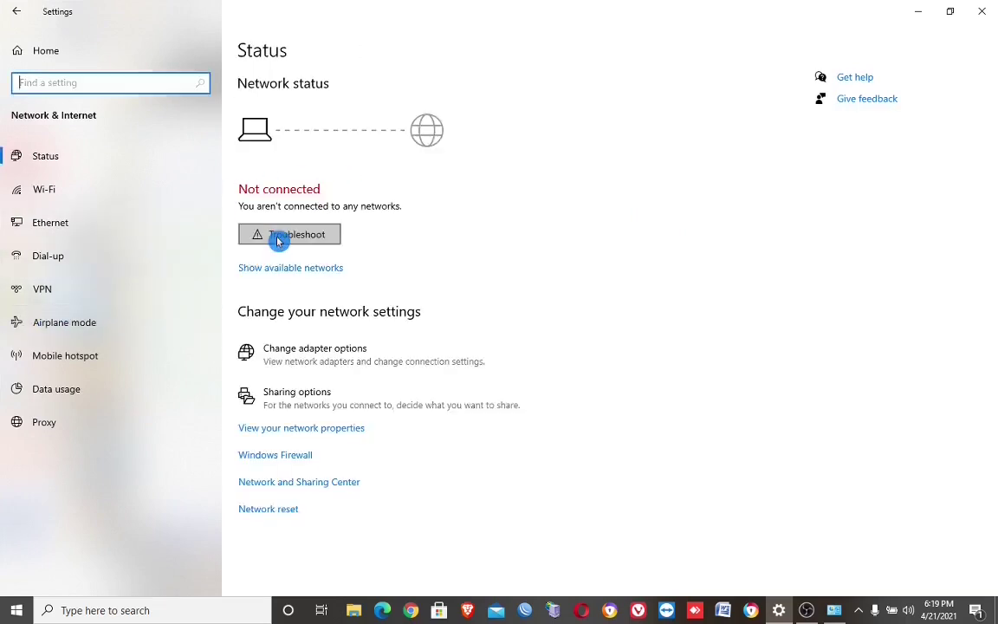
click(278, 241)
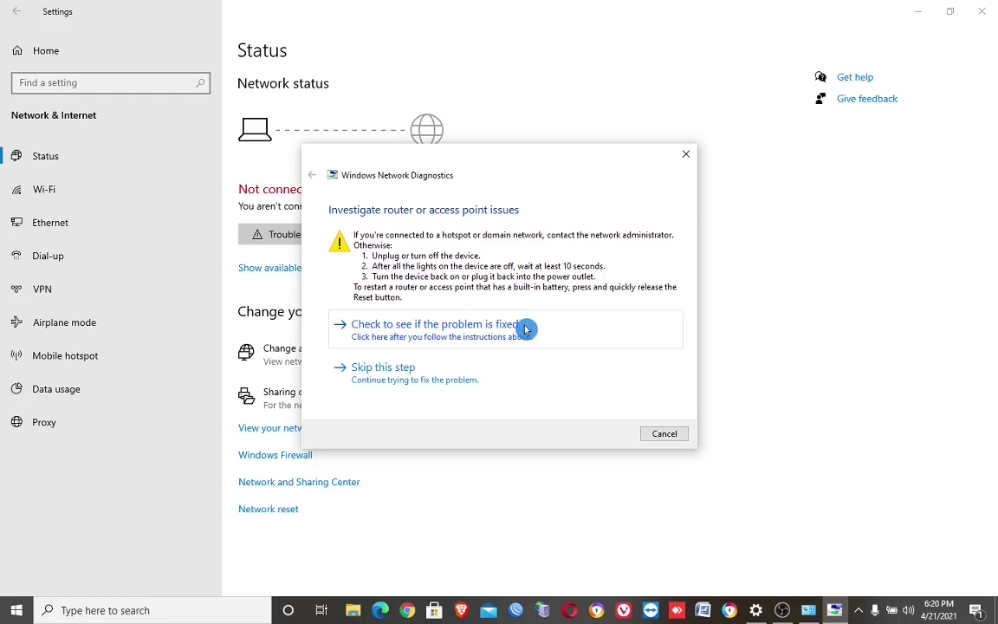
click(660, 434)
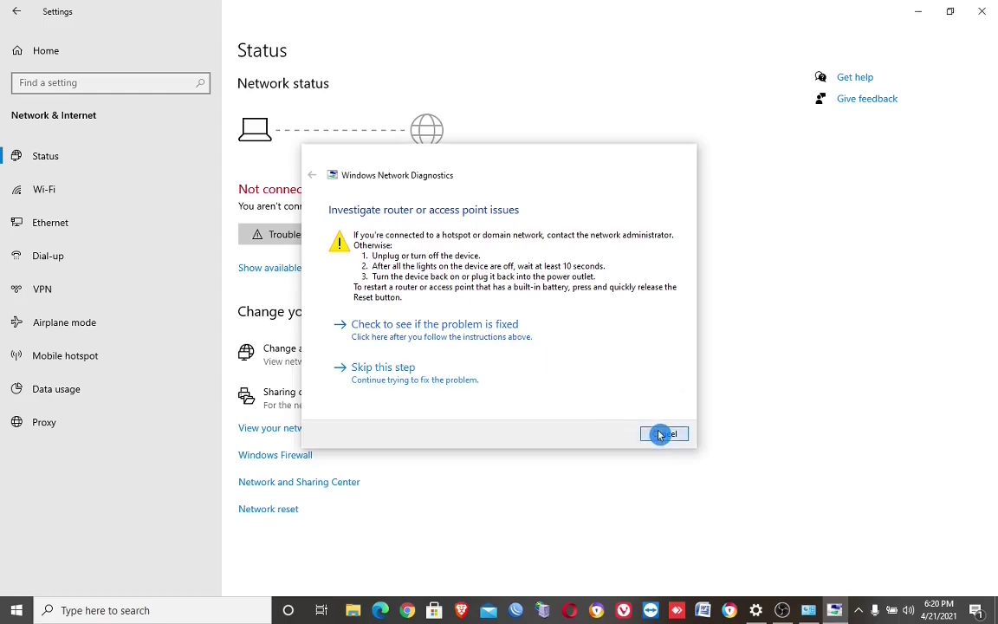
Step: Open the network adapter list, then disable and re-enable the Wi-Fi adapter
click(287, 354)
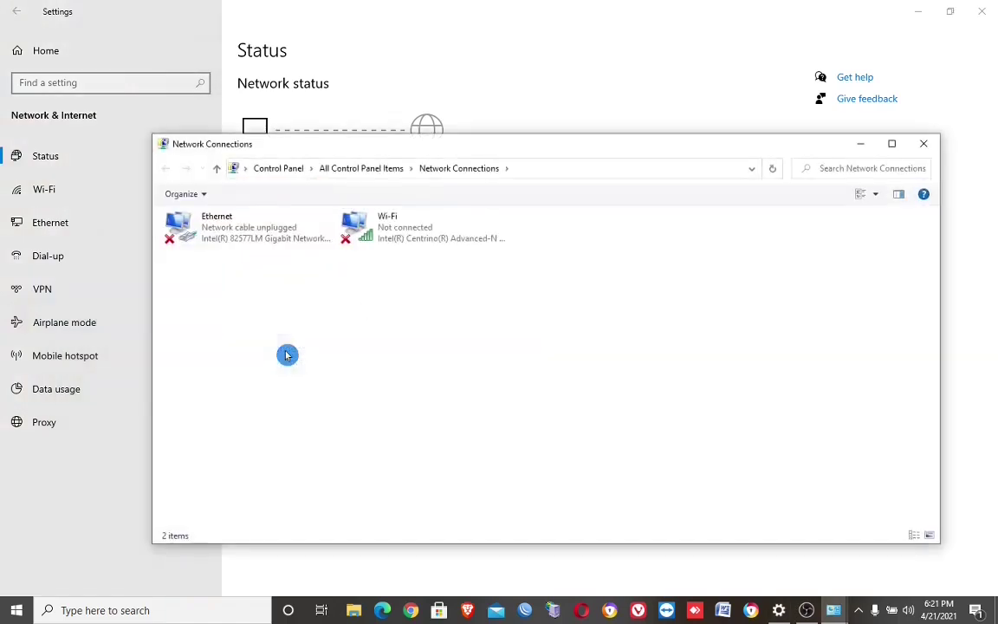
right_click(386, 239)
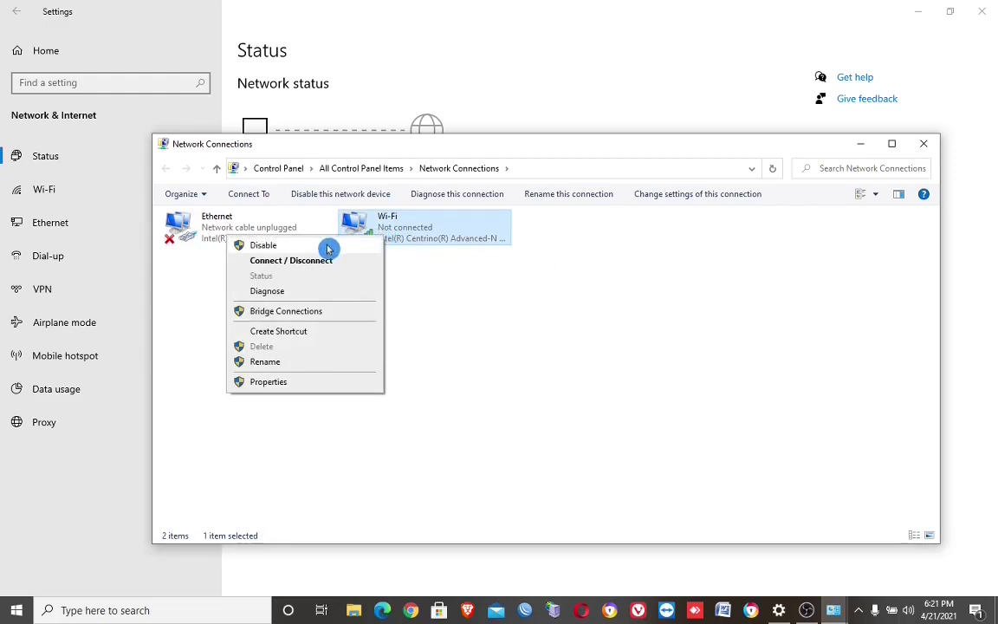
click(327, 249)
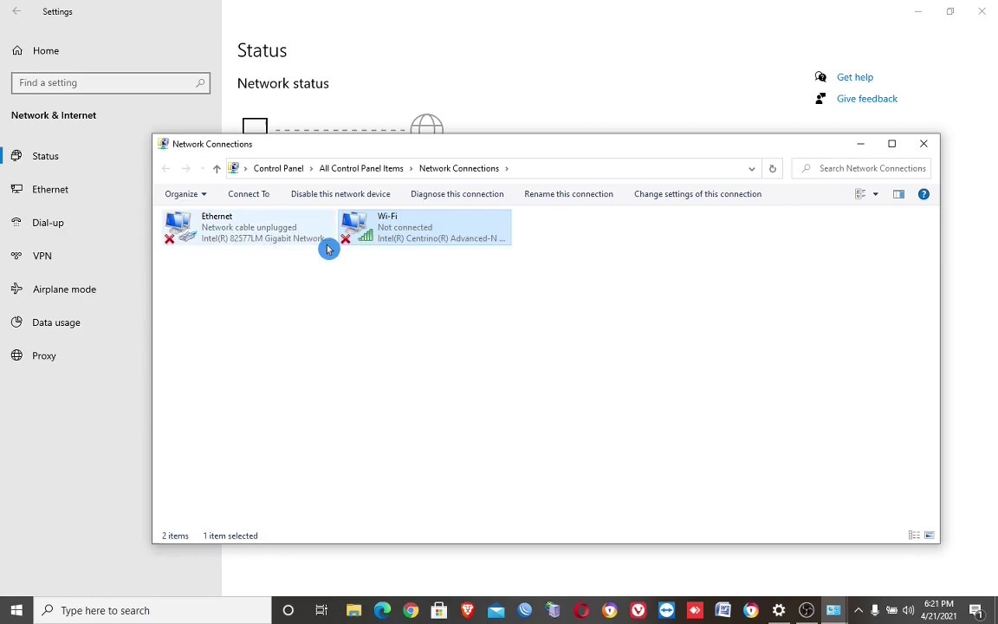
right_click(416, 231)
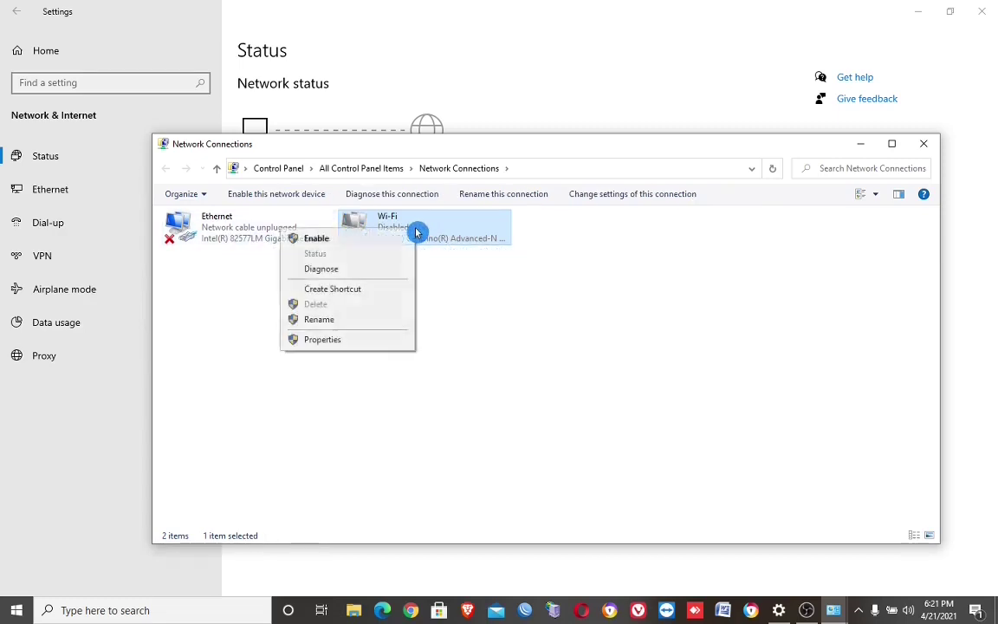
click(345, 246)
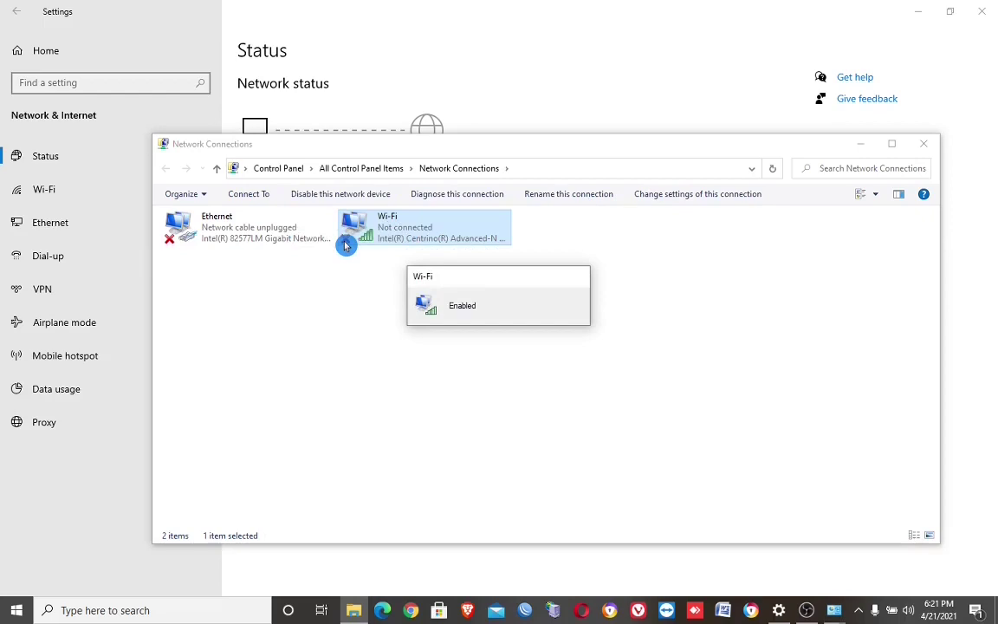
Step: Connect to DOLORITO_WIFI from the tray using the pasted security key; it can't connect
click(933, 612)
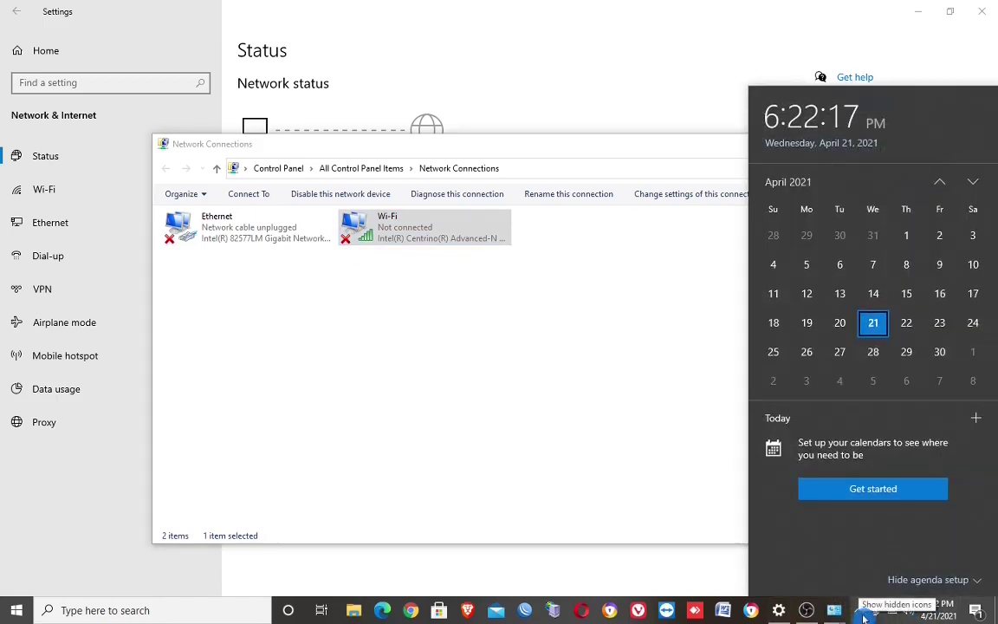
click(859, 612)
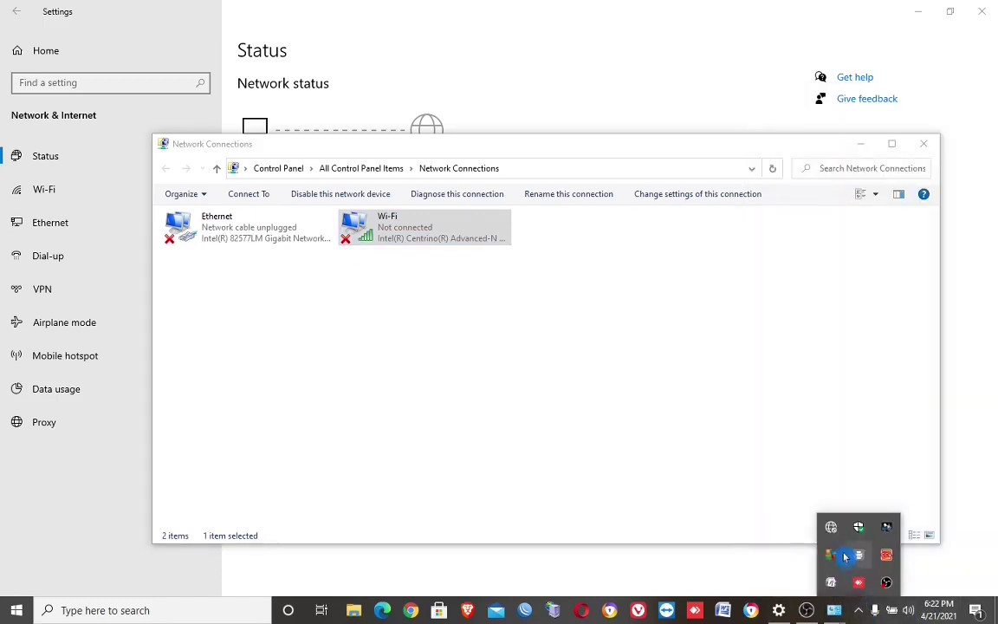
click(832, 533)
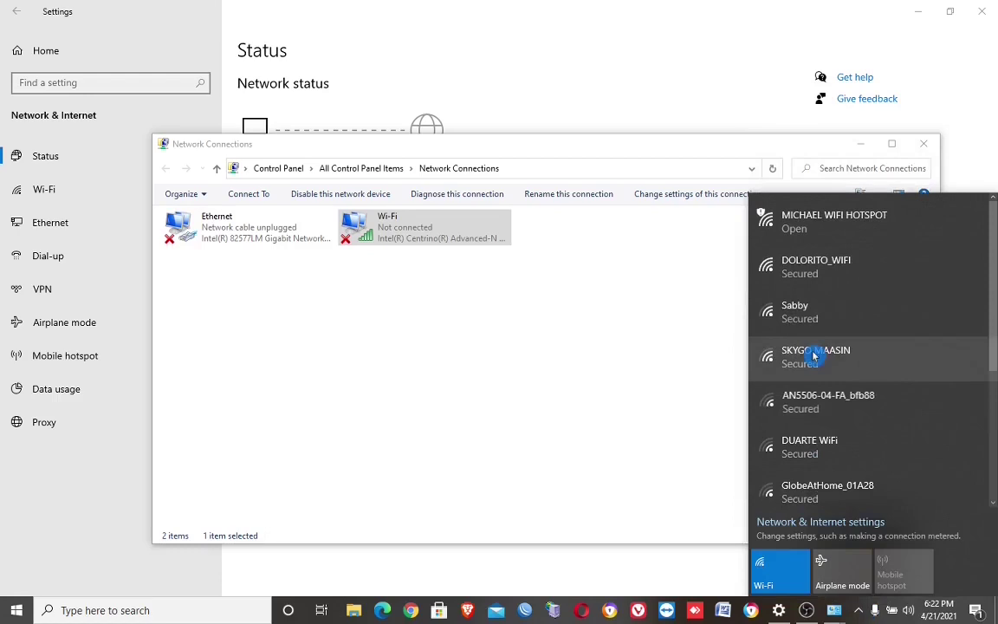
click(802, 274)
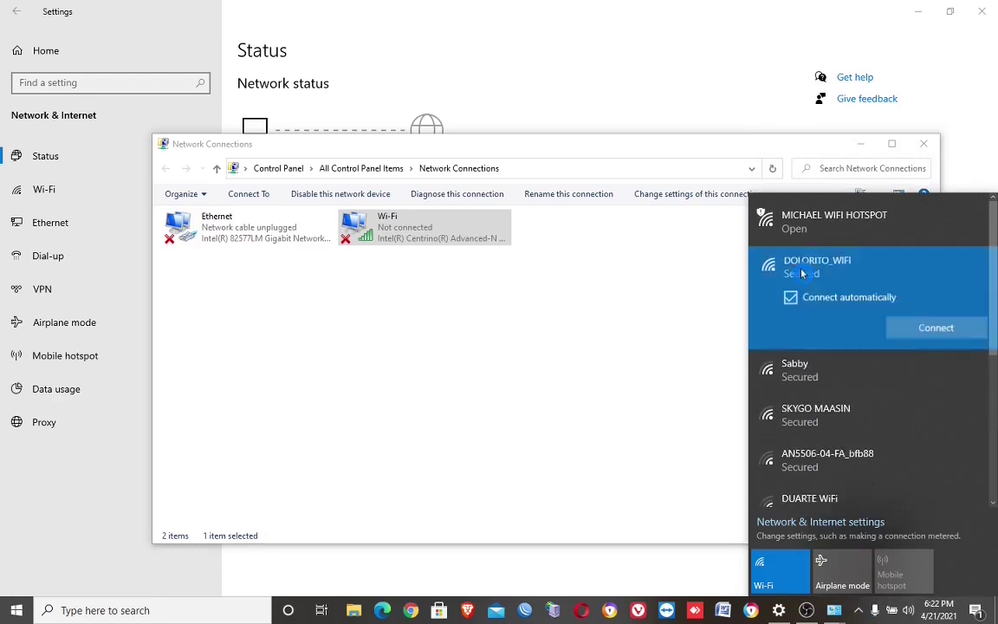
click(917, 324)
key(ctrl+v)
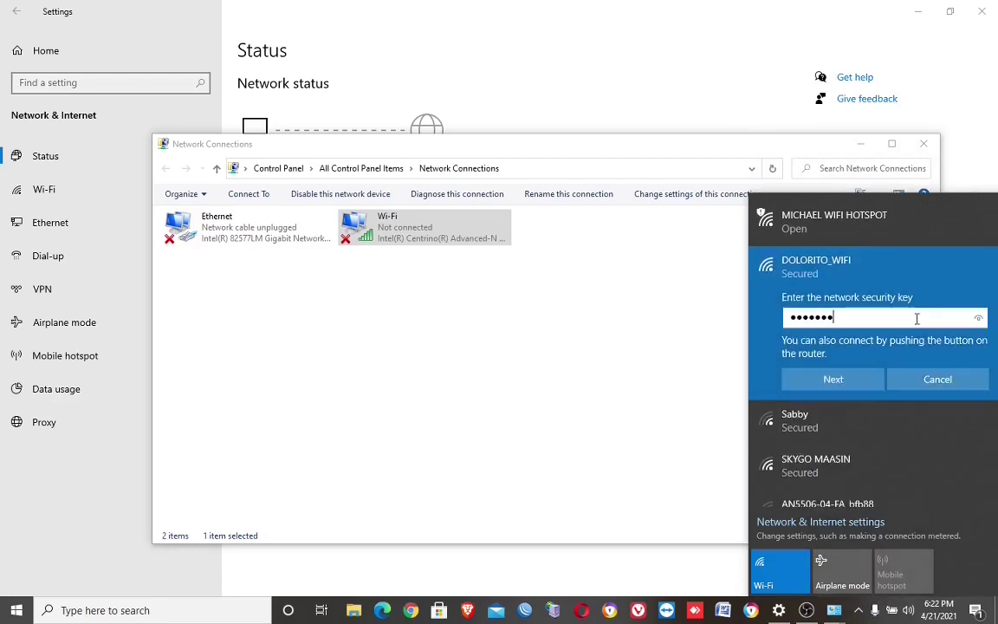
text(••)
click(858, 385)
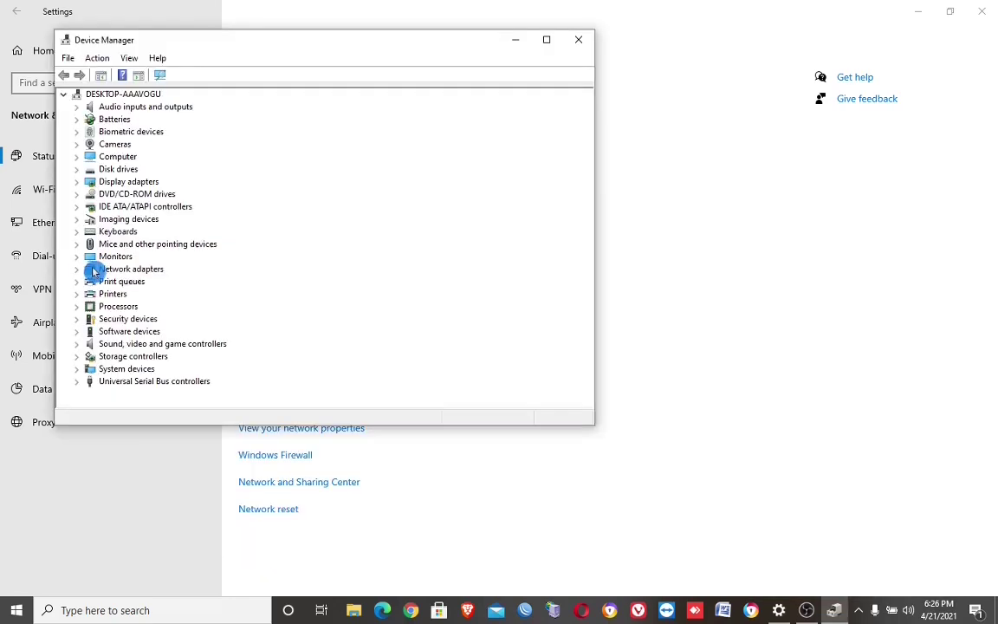
Step: Search automatically for an updated Intel Centrino Wi-Fi driver; the best driver is already installed
click(77, 270)
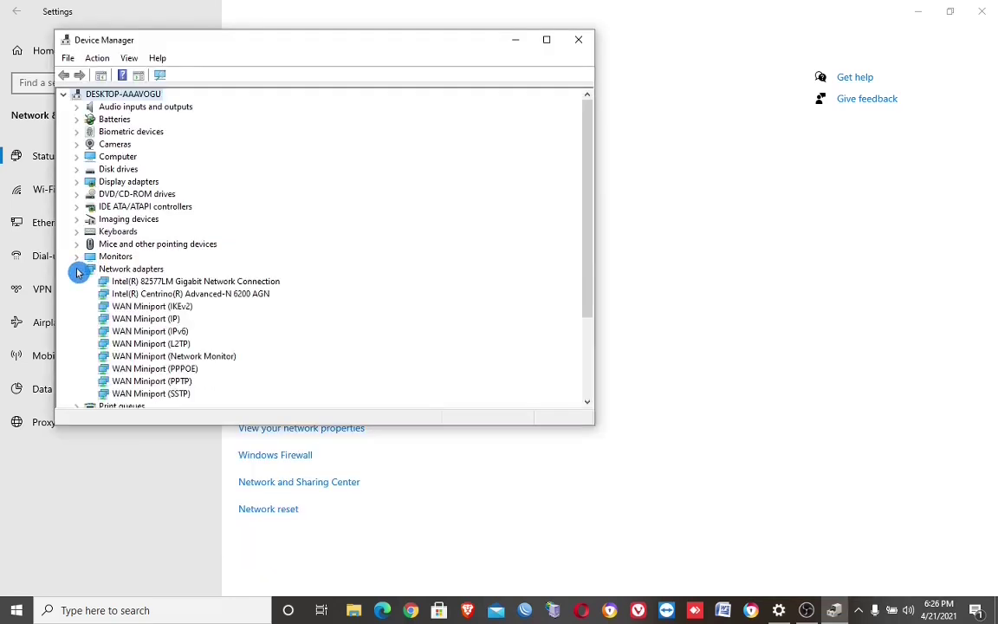
right_click(133, 296)
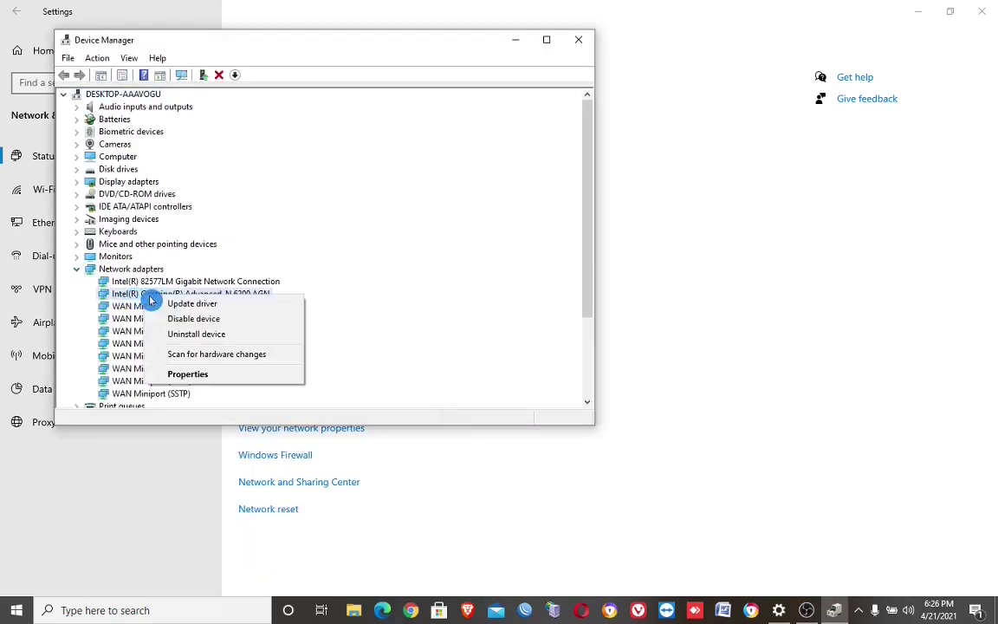
click(174, 376)
key(ctrl+Tab)
key(ctrl+Tab)
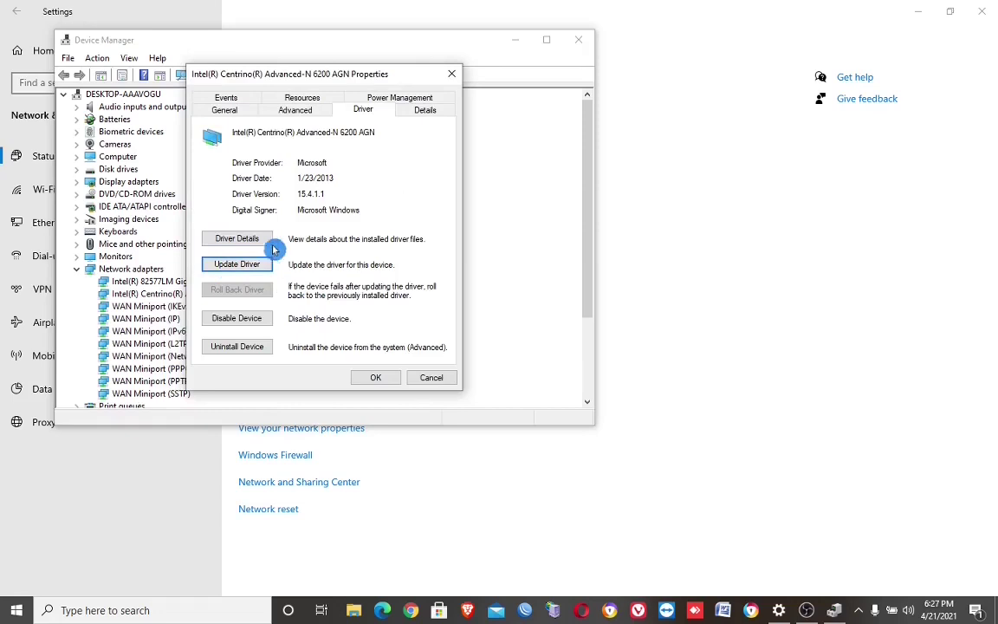
click(243, 265)
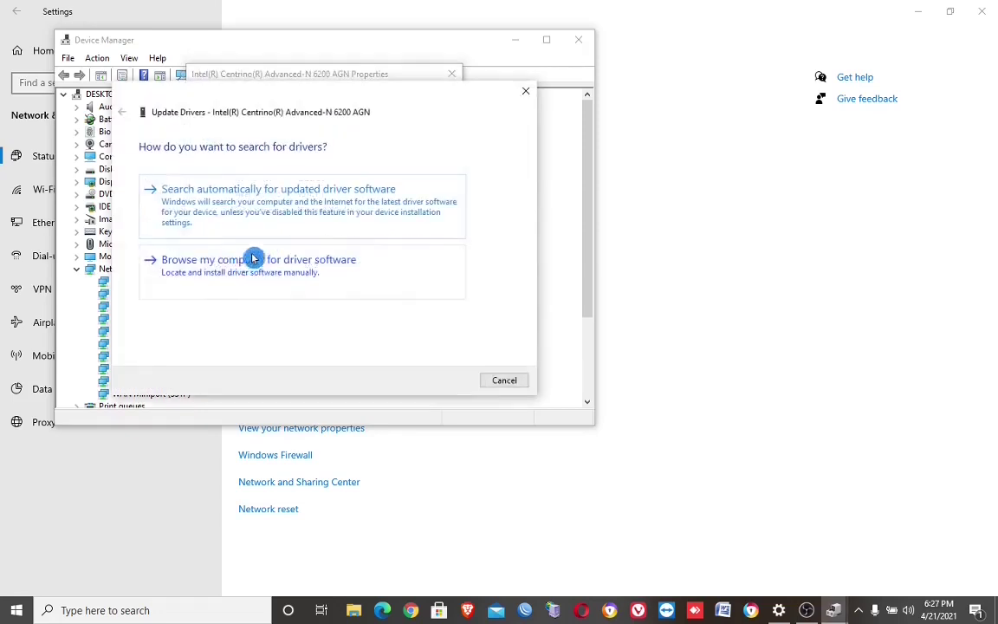
click(247, 214)
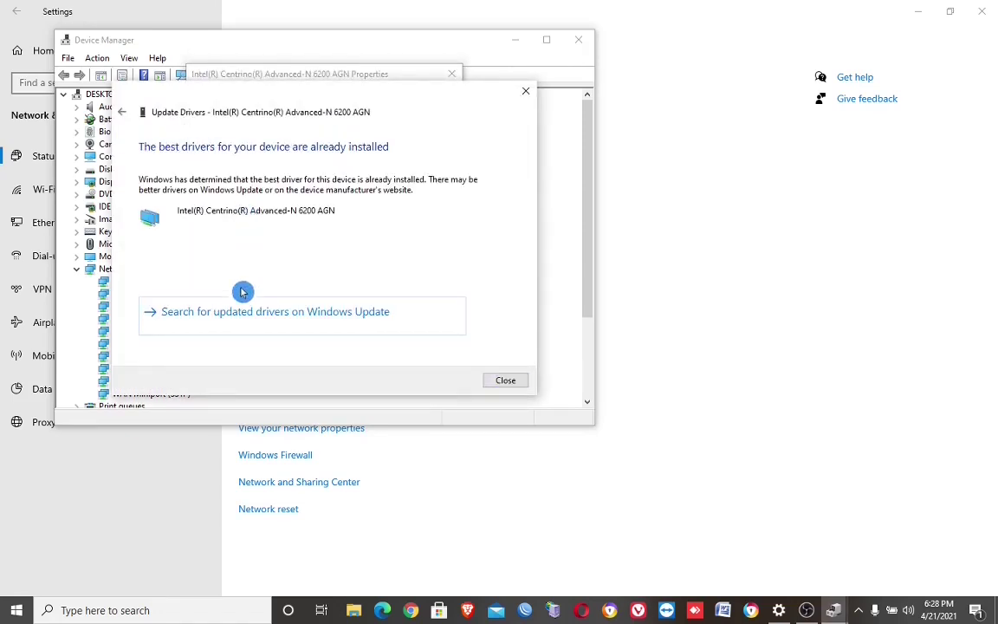
click(504, 380)
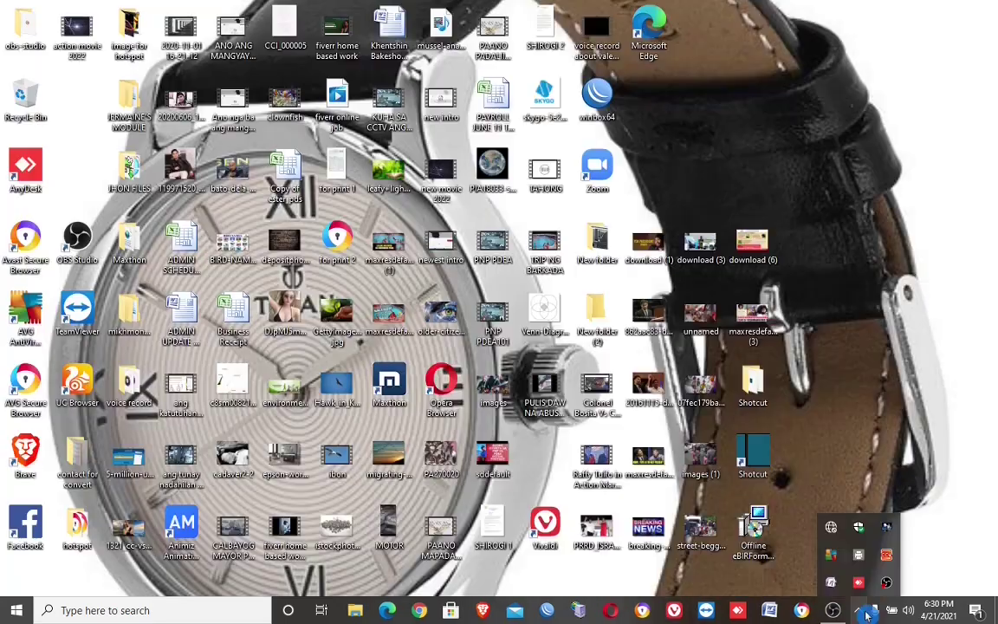
Step: Connect to DOLORITO_WIFI once more with the pasted security key; it still can't connect
click(833, 534)
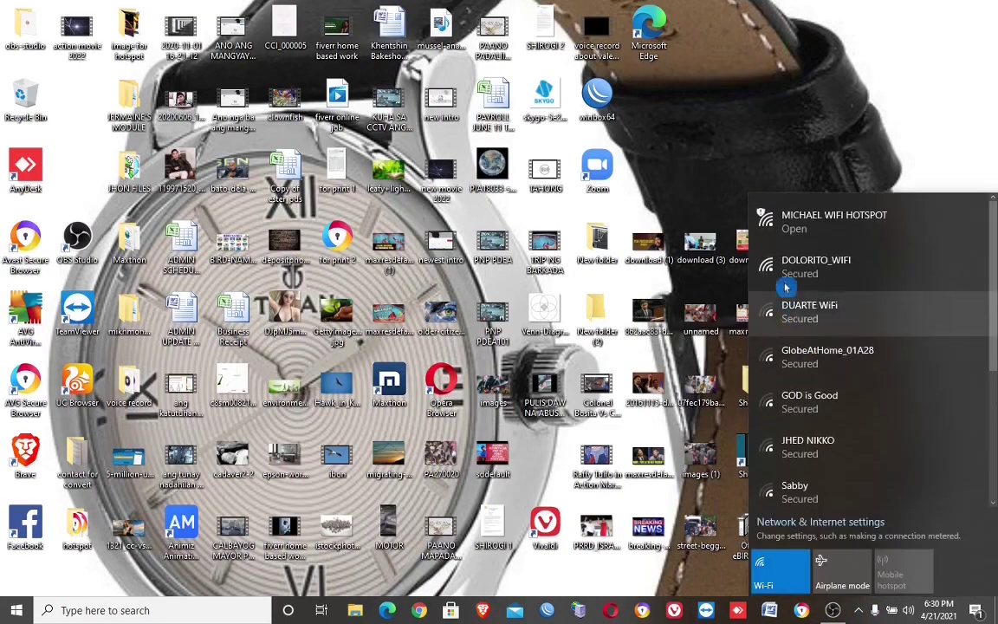
click(786, 278)
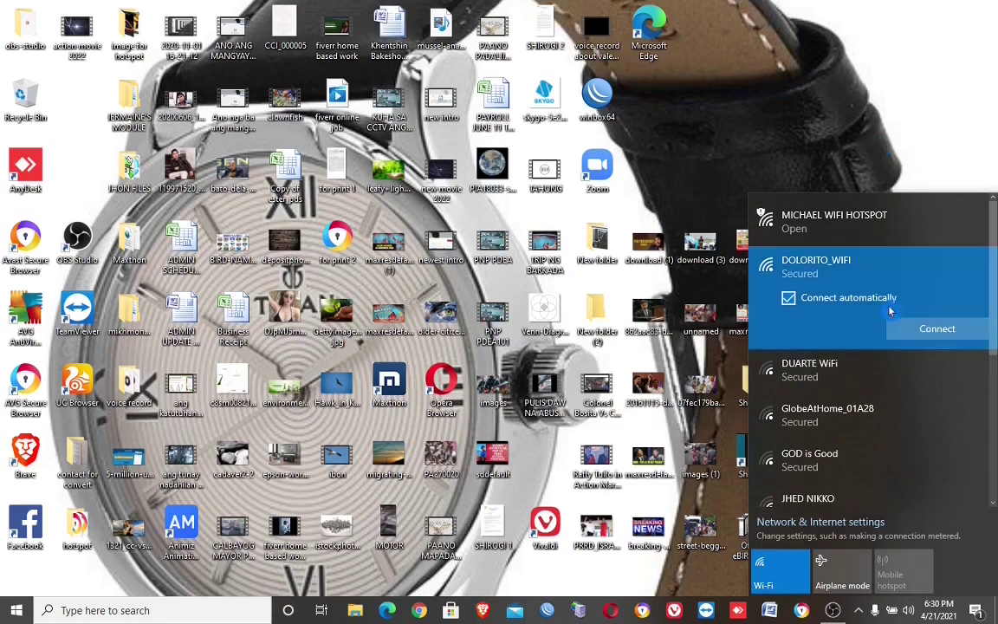
click(905, 333)
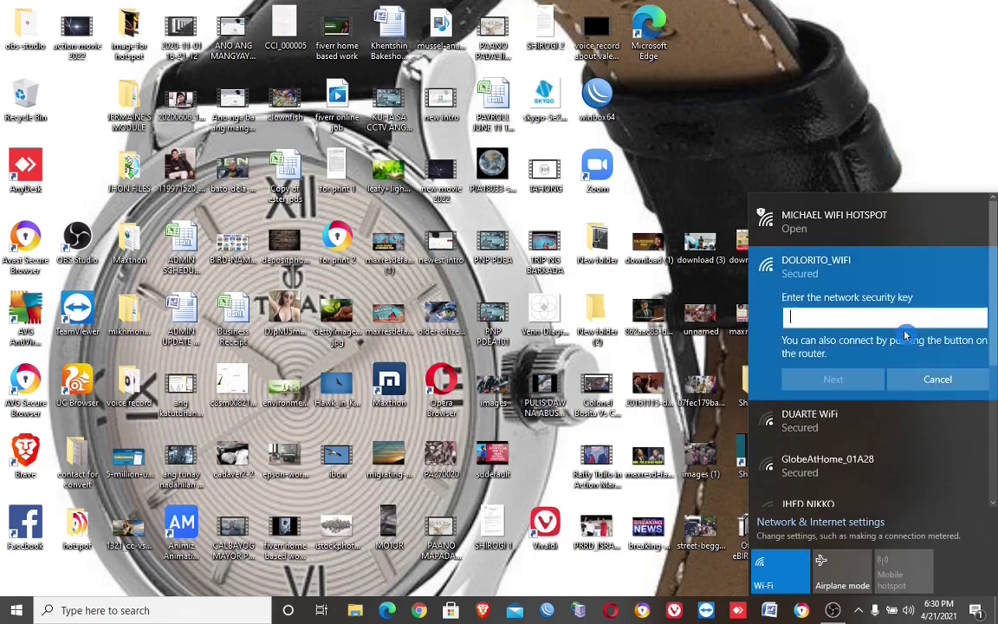
text(d)
key(ctrl+v)
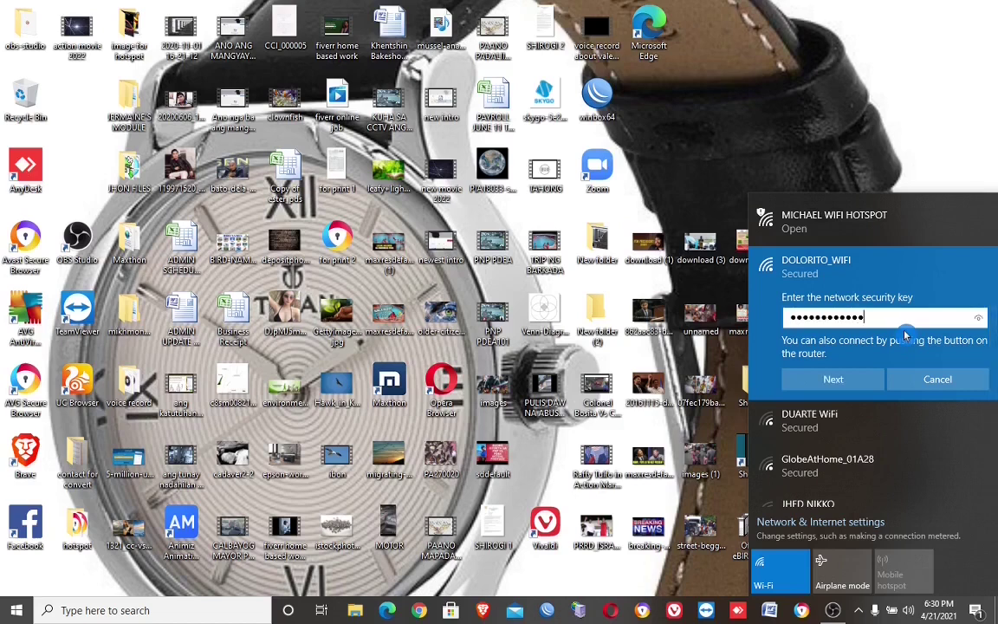
click(833, 378)
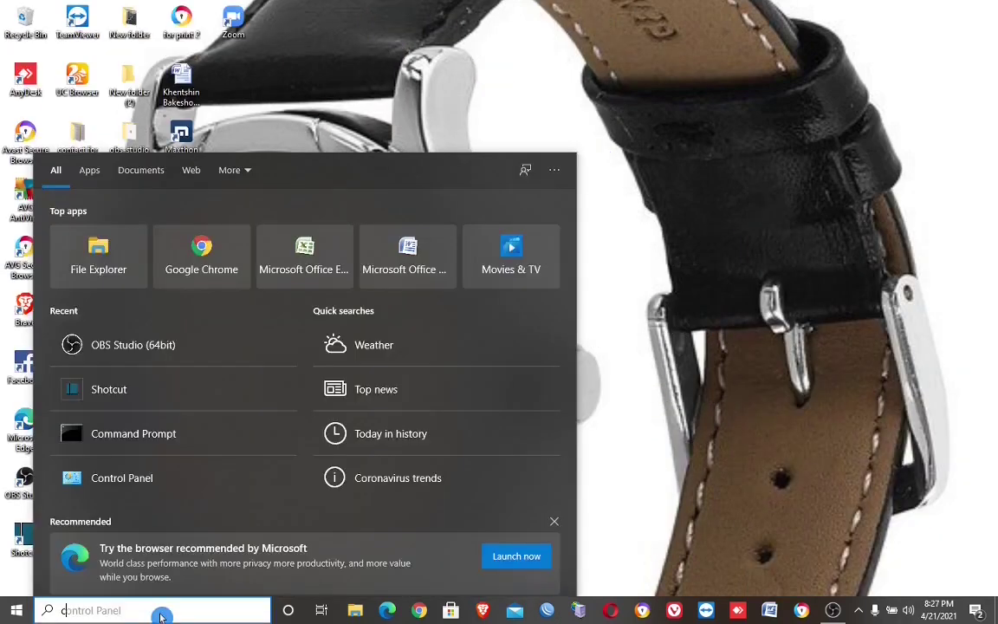
Step: Run 'netsh winsock reset' in a Command Prompt opened as administrator
text(cmd)
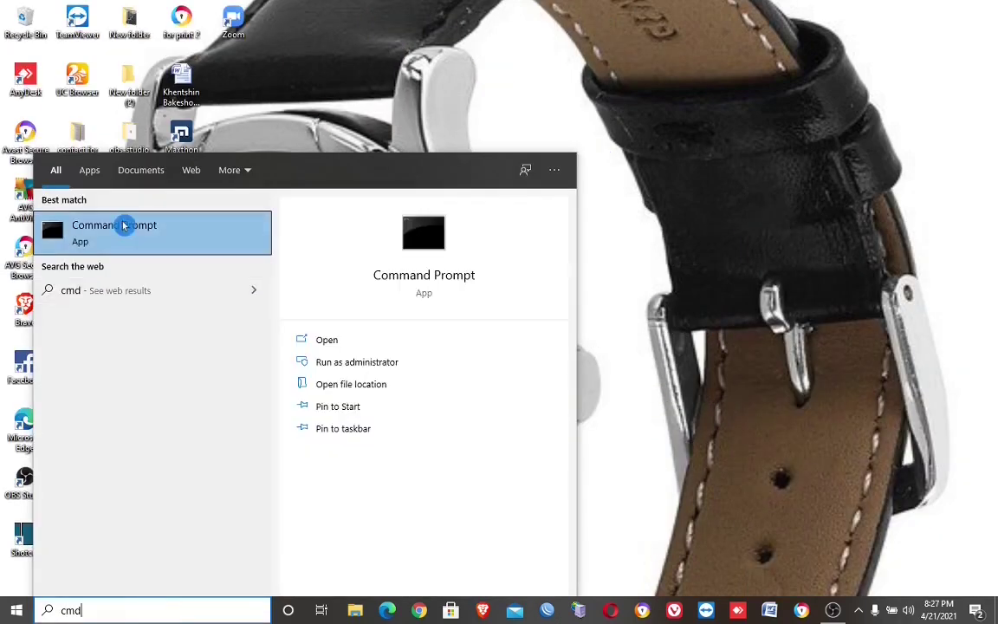
right_click(126, 226)
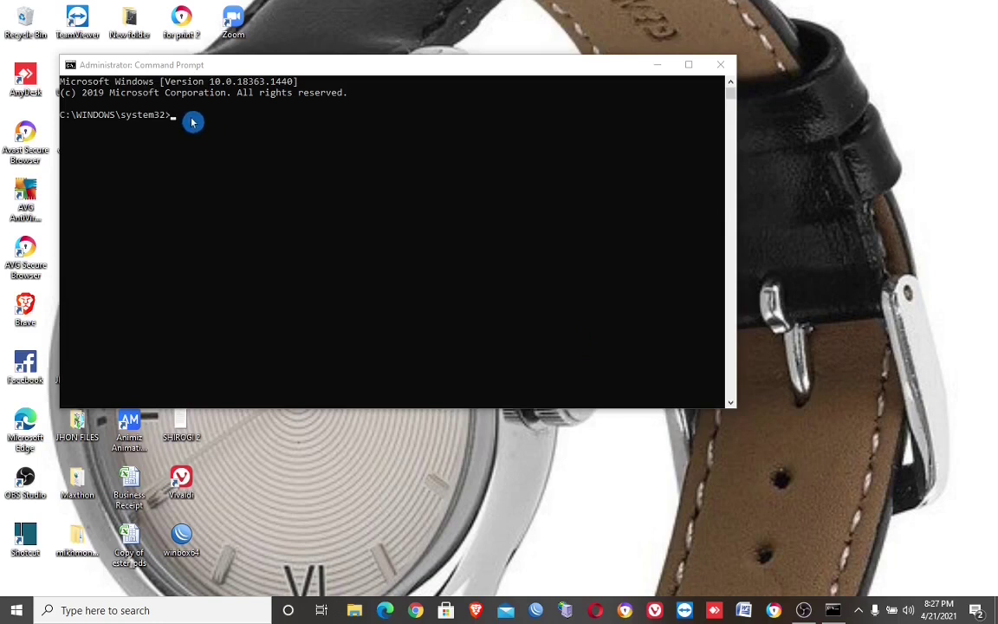
text(n)
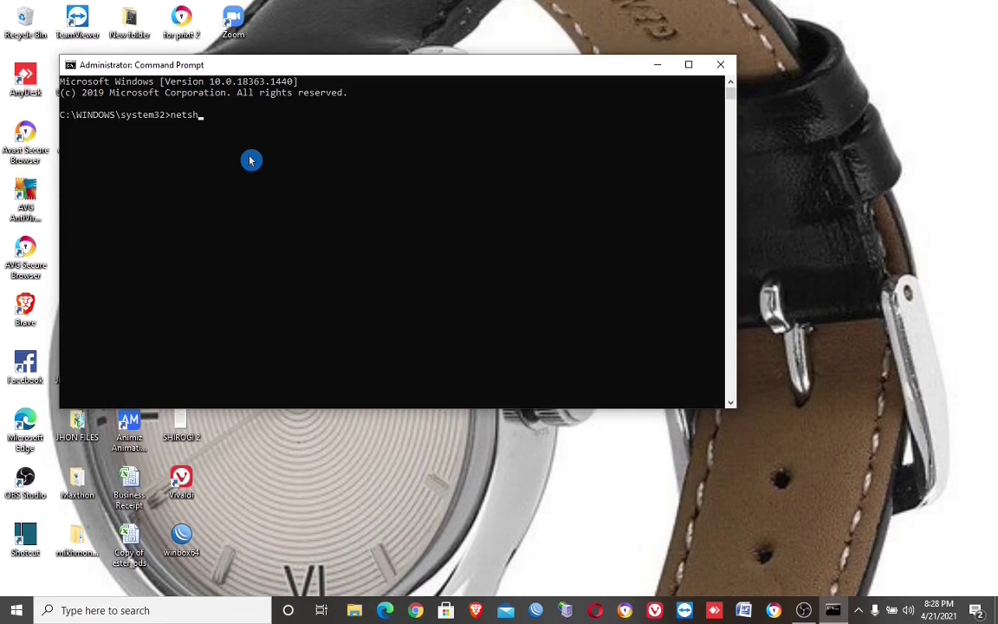
text(etsh winsock reset)
key(Return)
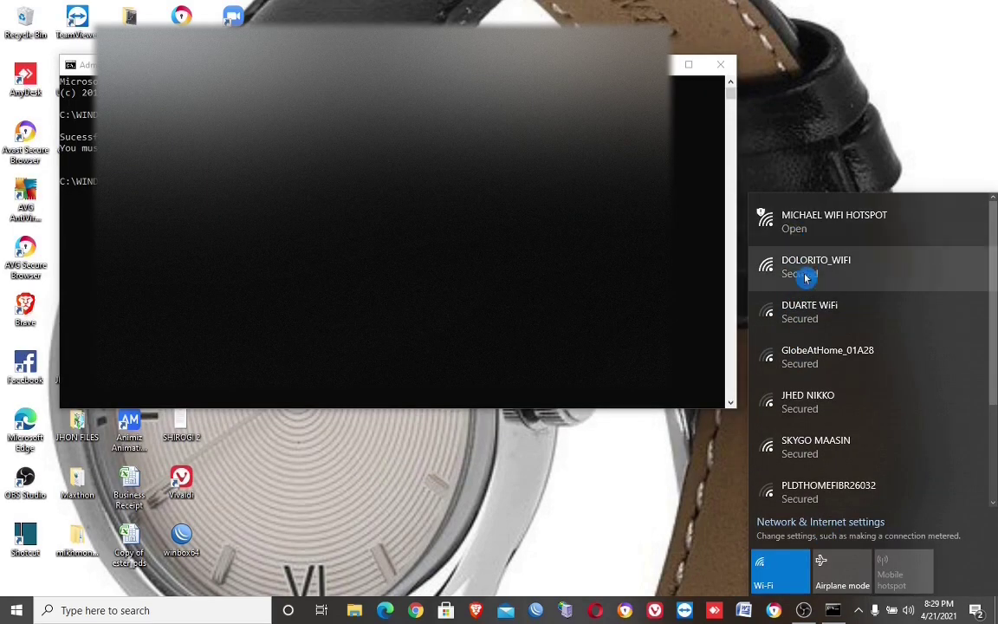
Step: Connect to DOLORITO_WIFI by entering the network security key and submitting it
click(806, 273)
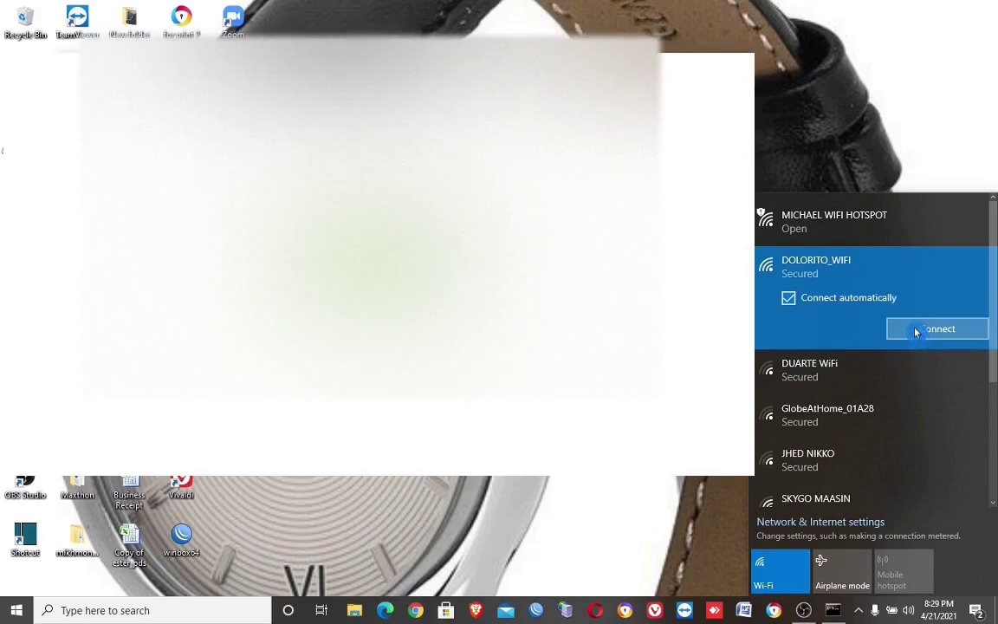
click(916, 329)
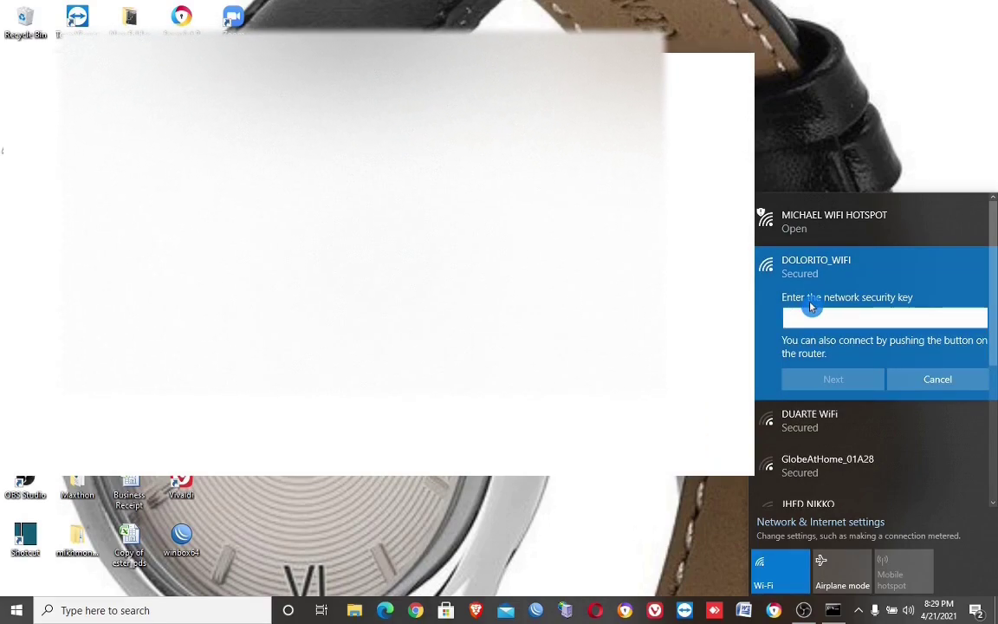
text(1)
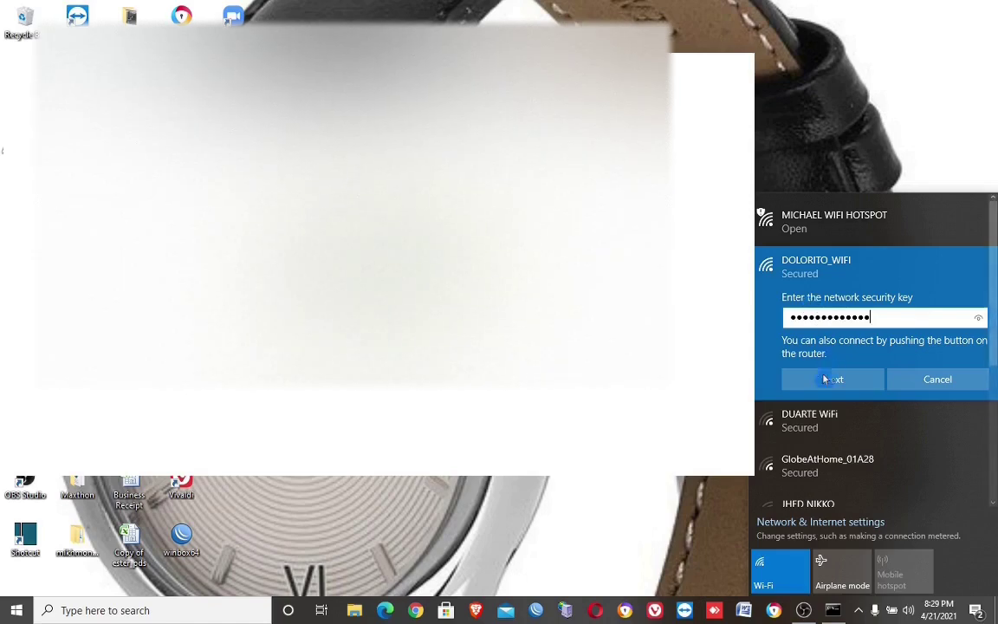
click(825, 380)
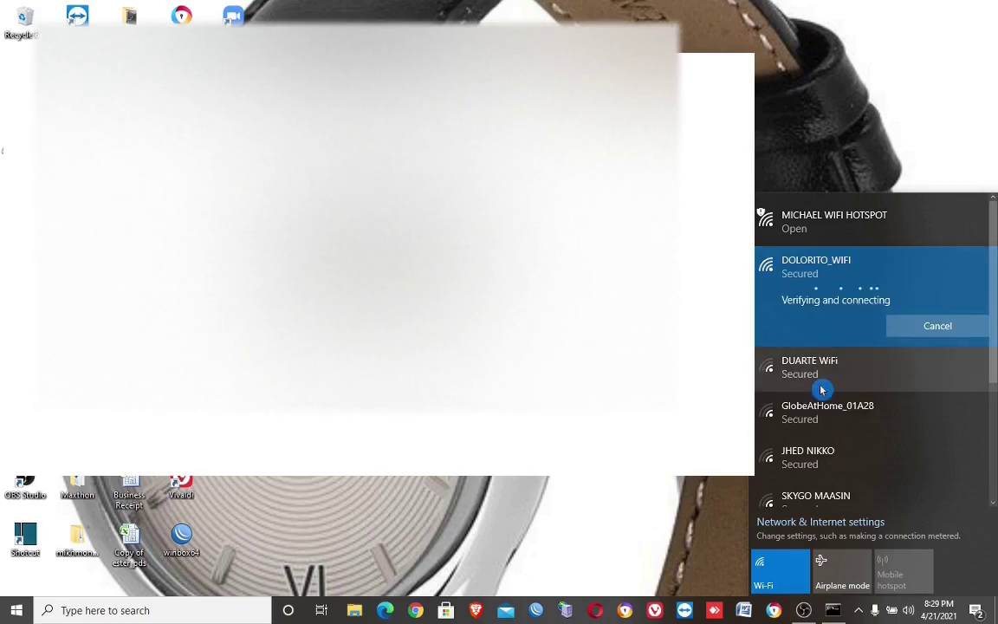